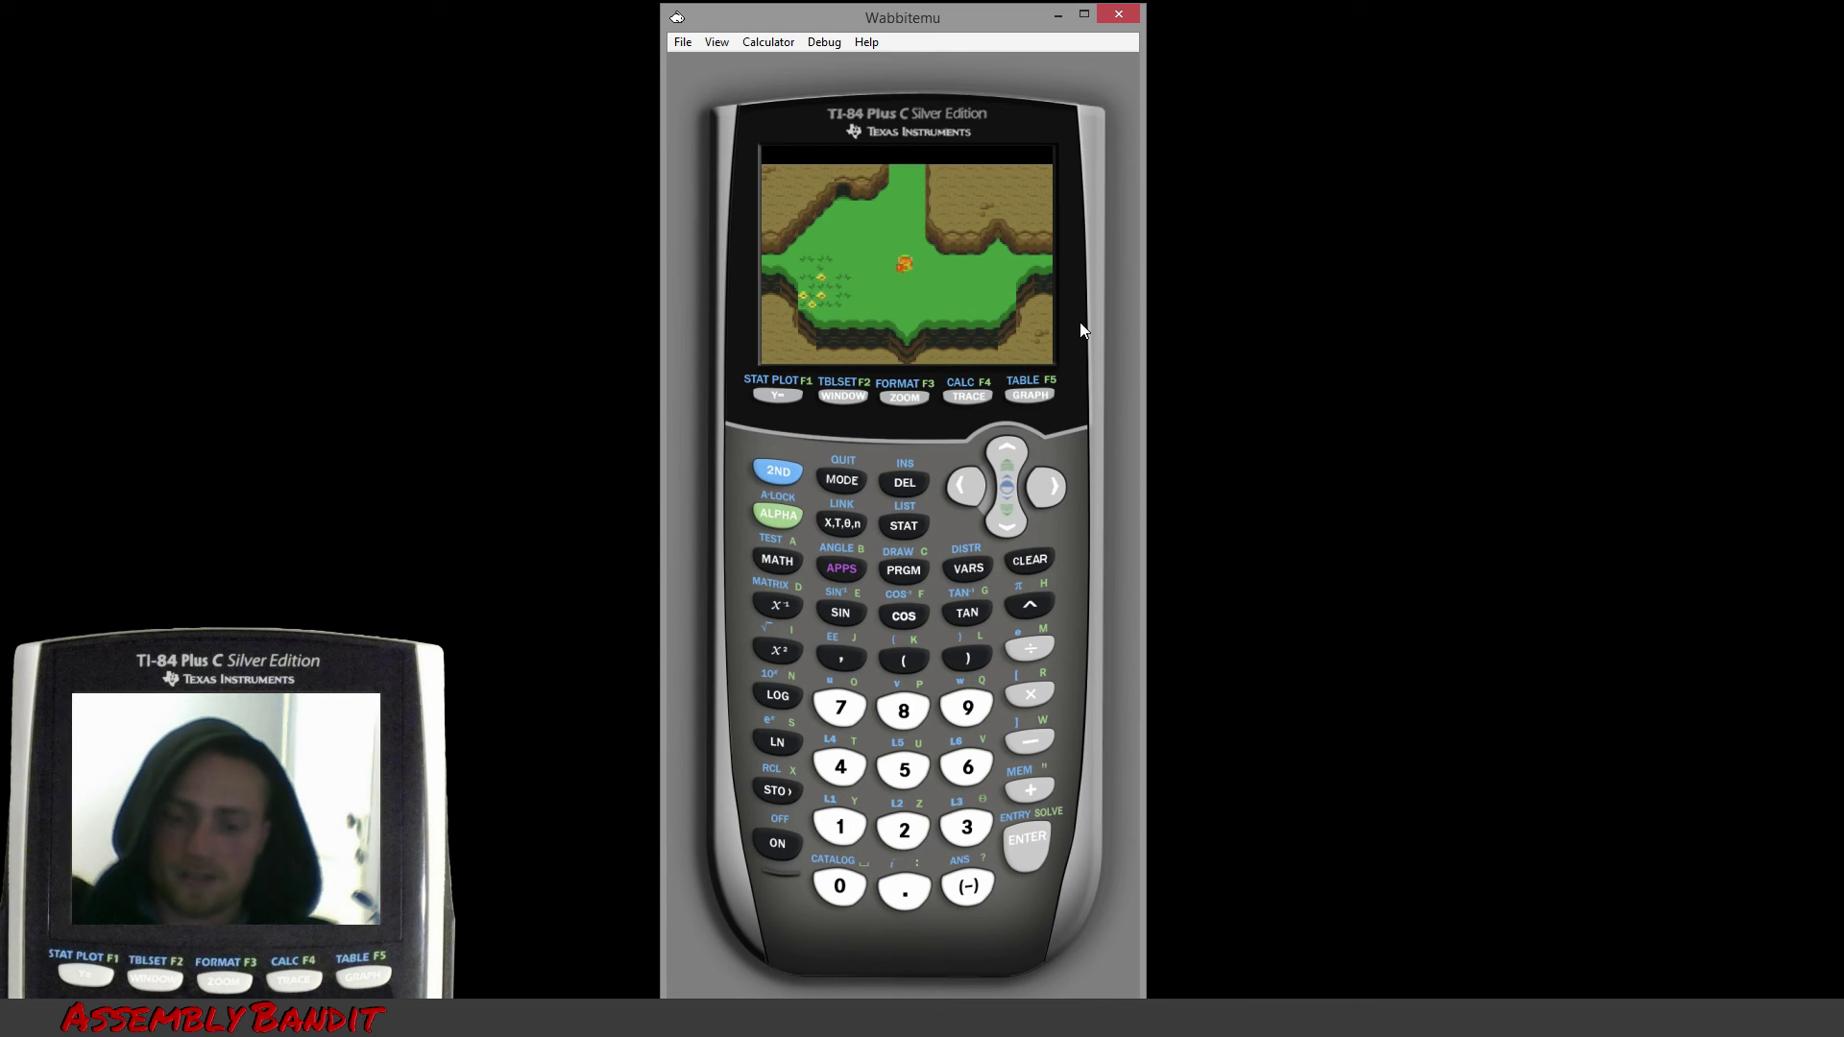
# Walk the character left across the grass and off the edge into a new area
pyautogui.press('Left')
pyautogui.press('Left')
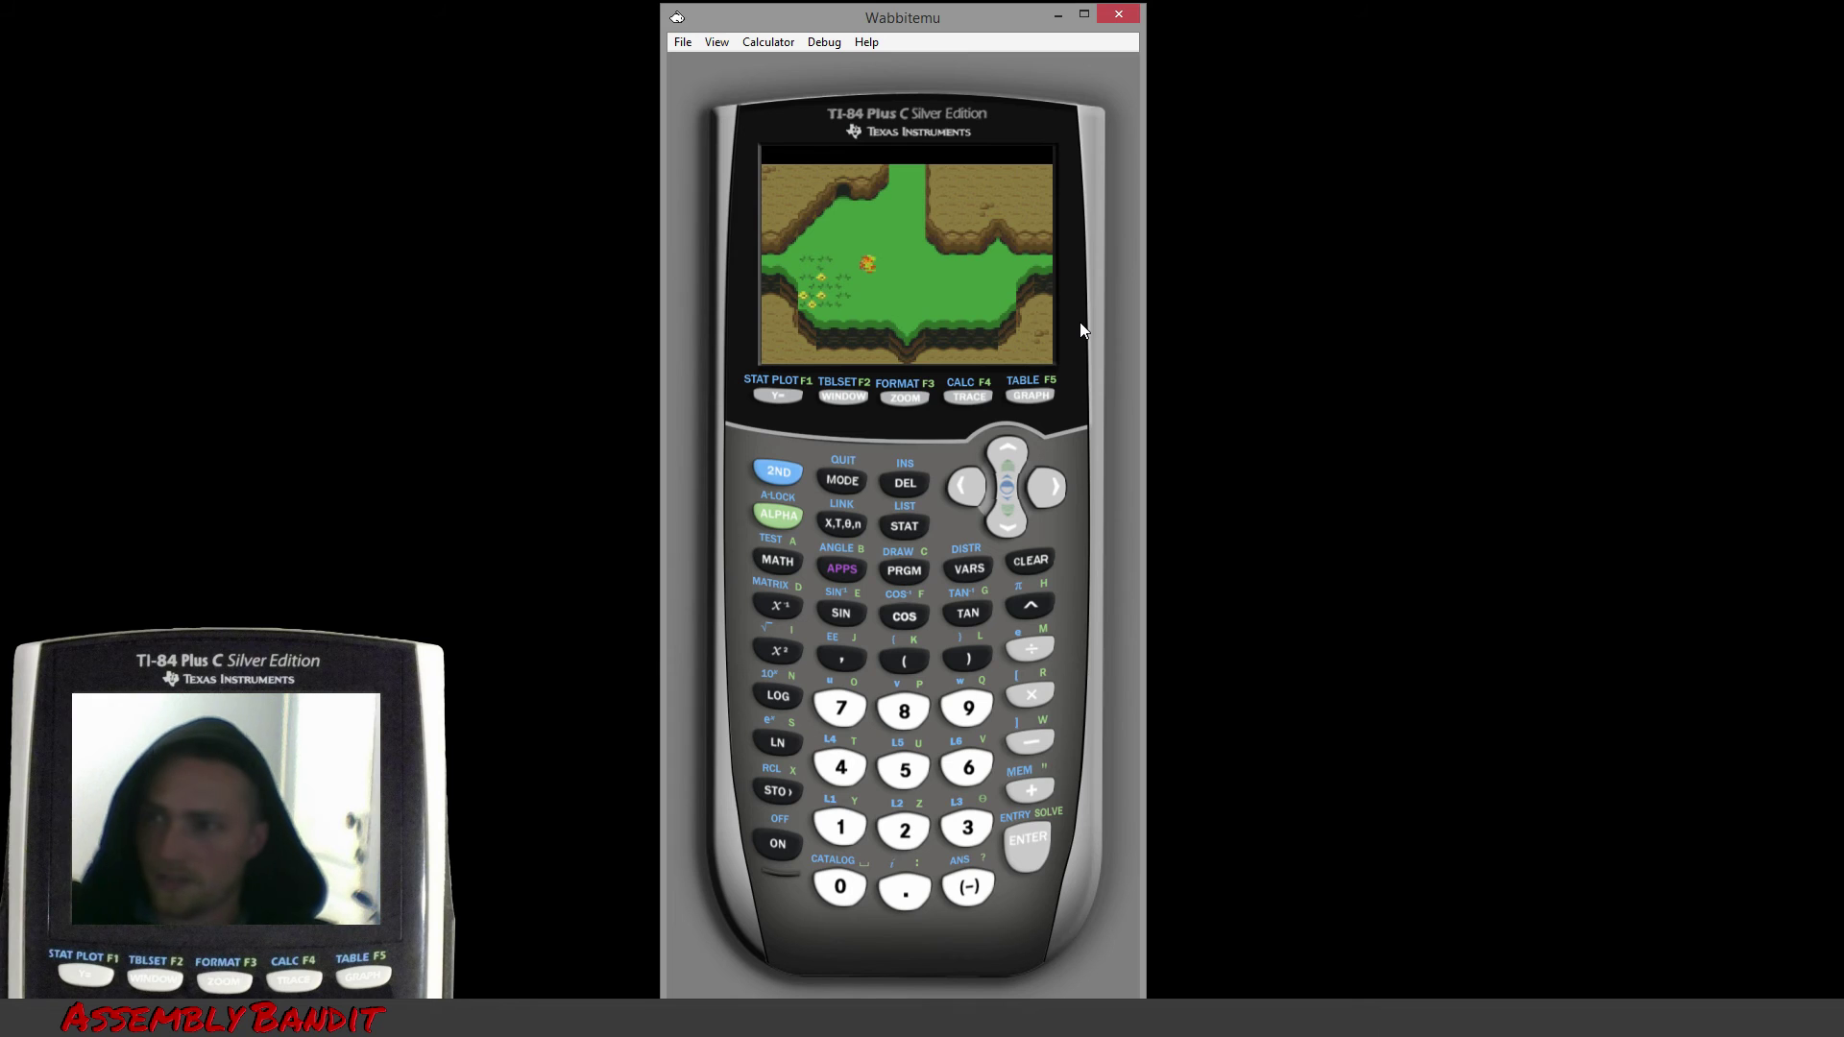
pyautogui.press('Left')
pyautogui.press('Left')
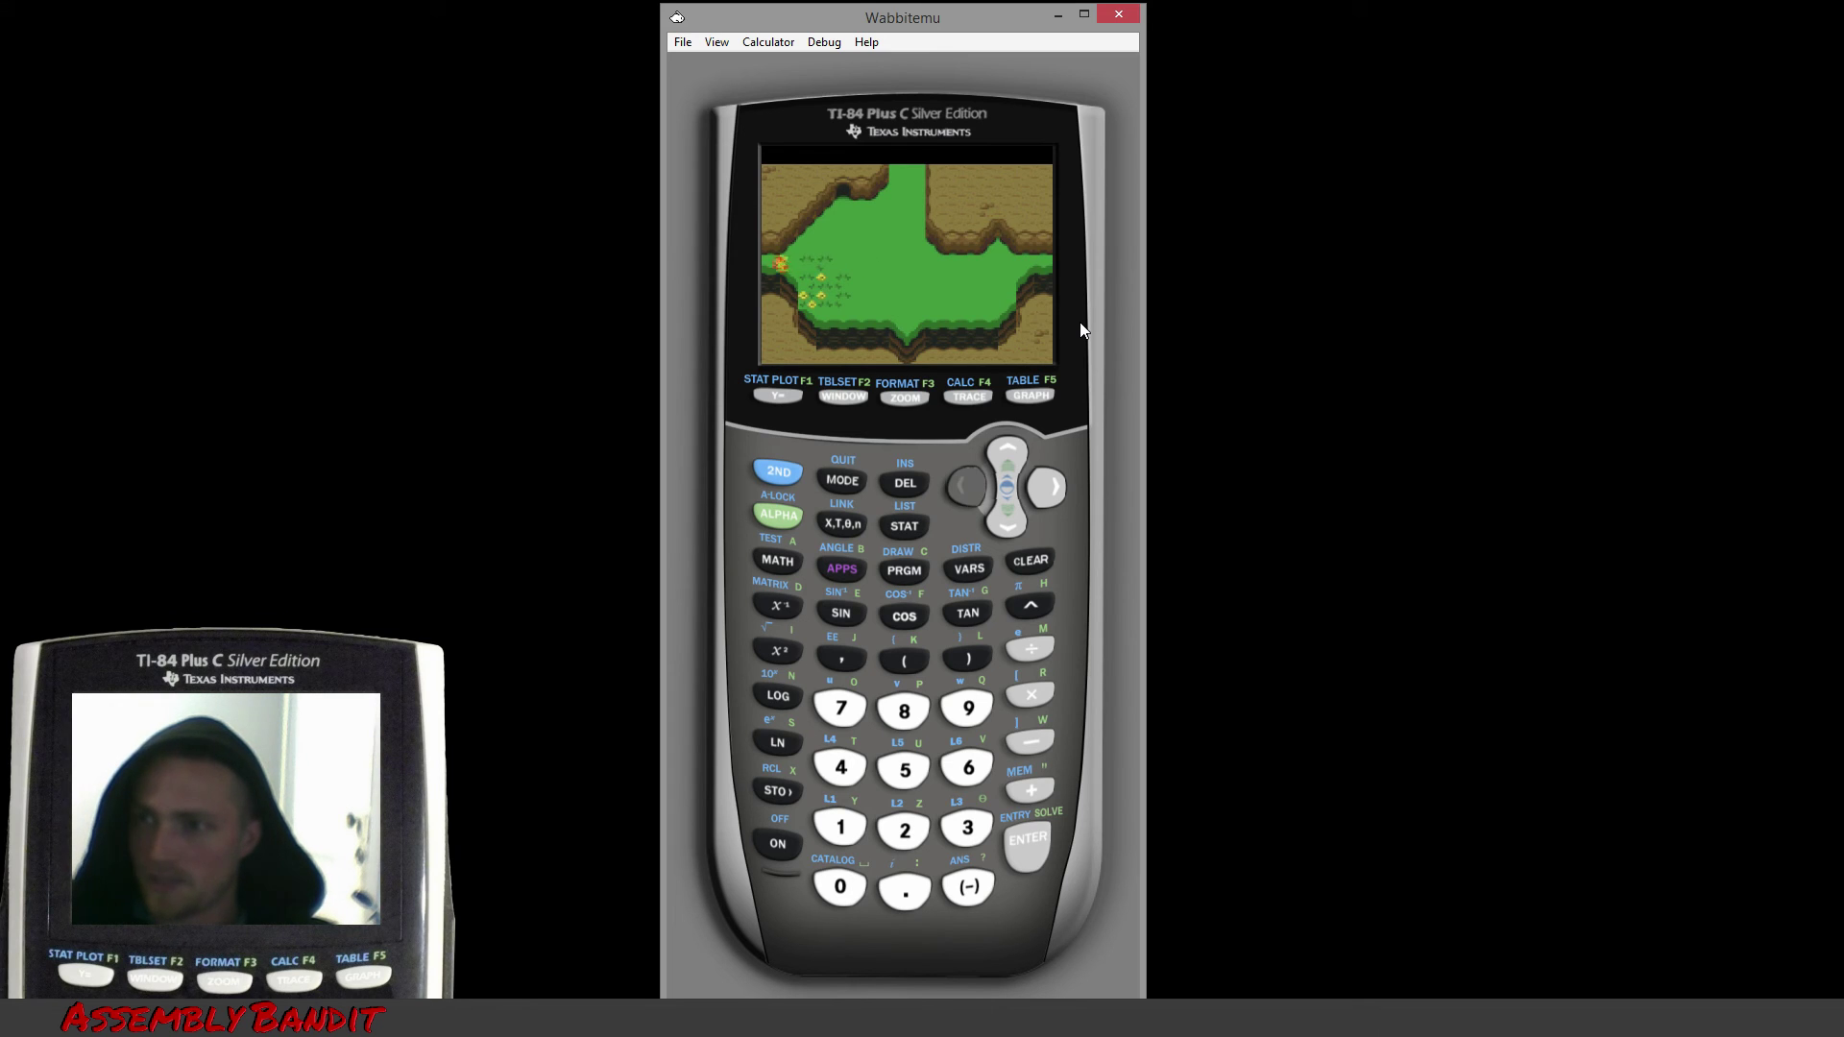
pyautogui.press('Left')
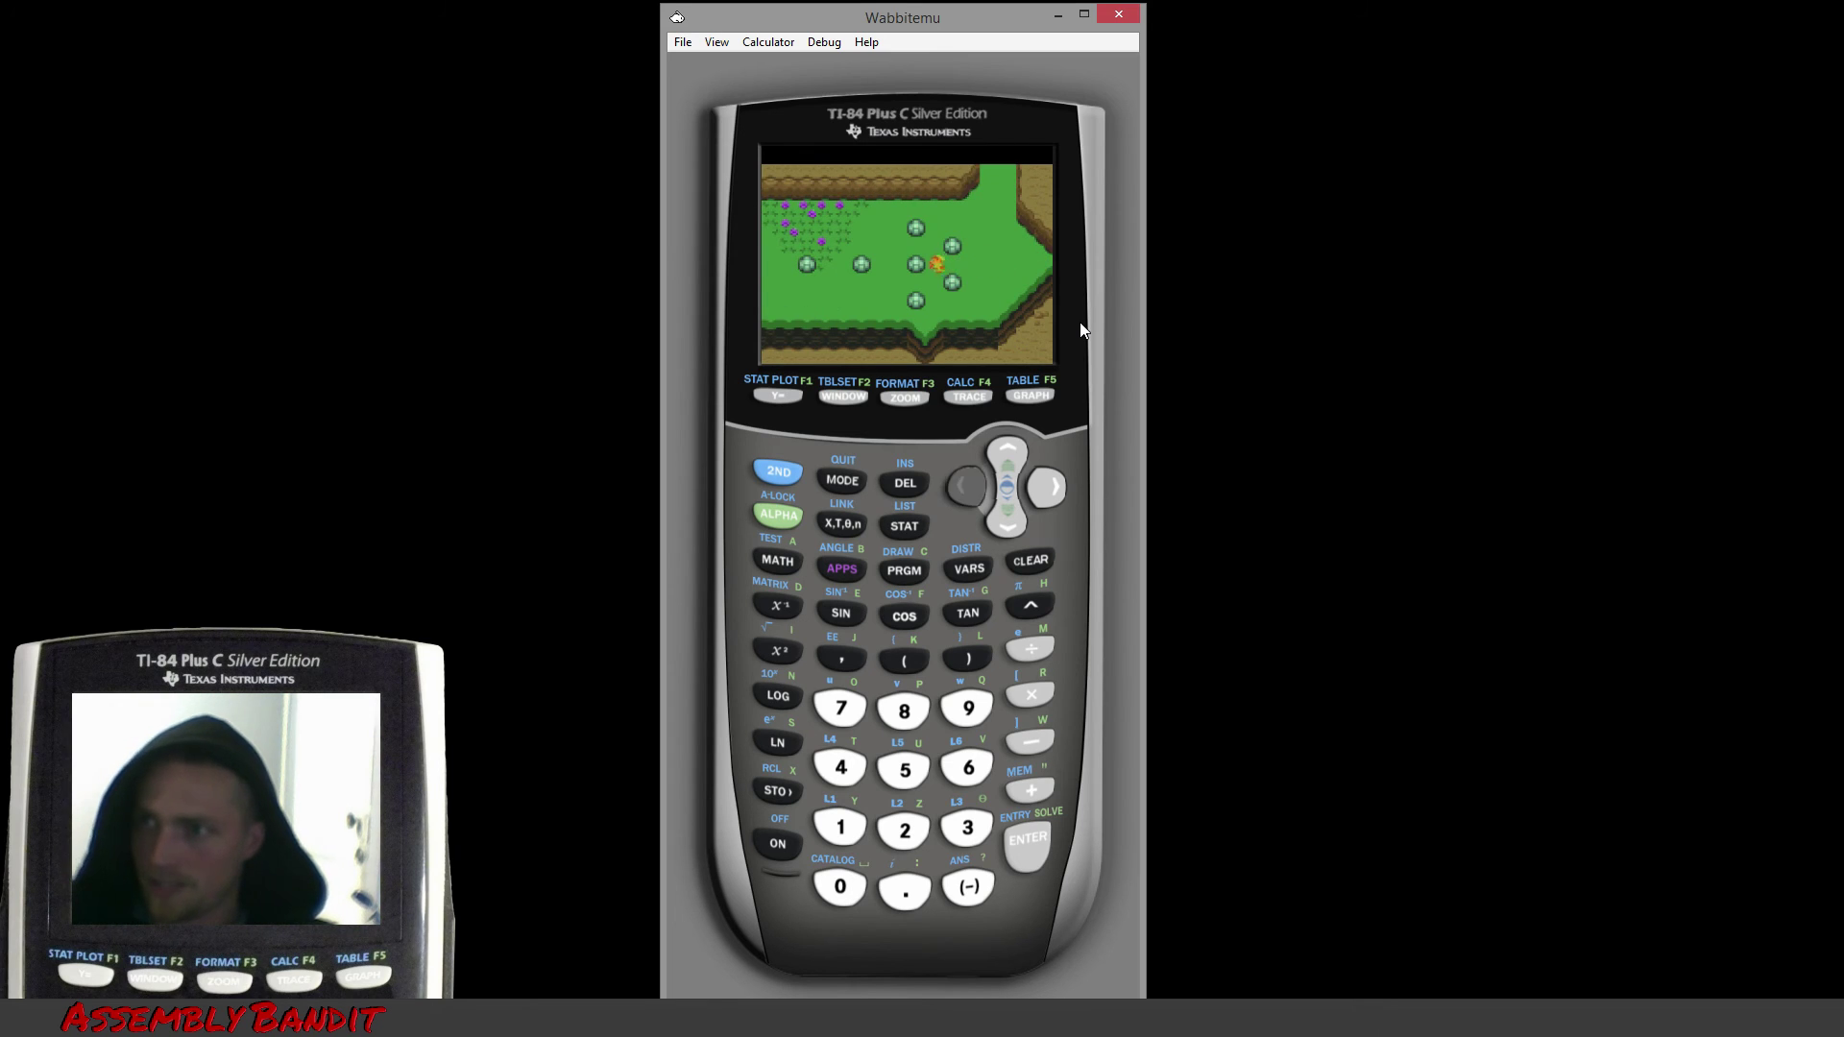
pyautogui.press('Up')
# Weave the character left, down and up until it reaches the river screen
pyautogui.press('Down')
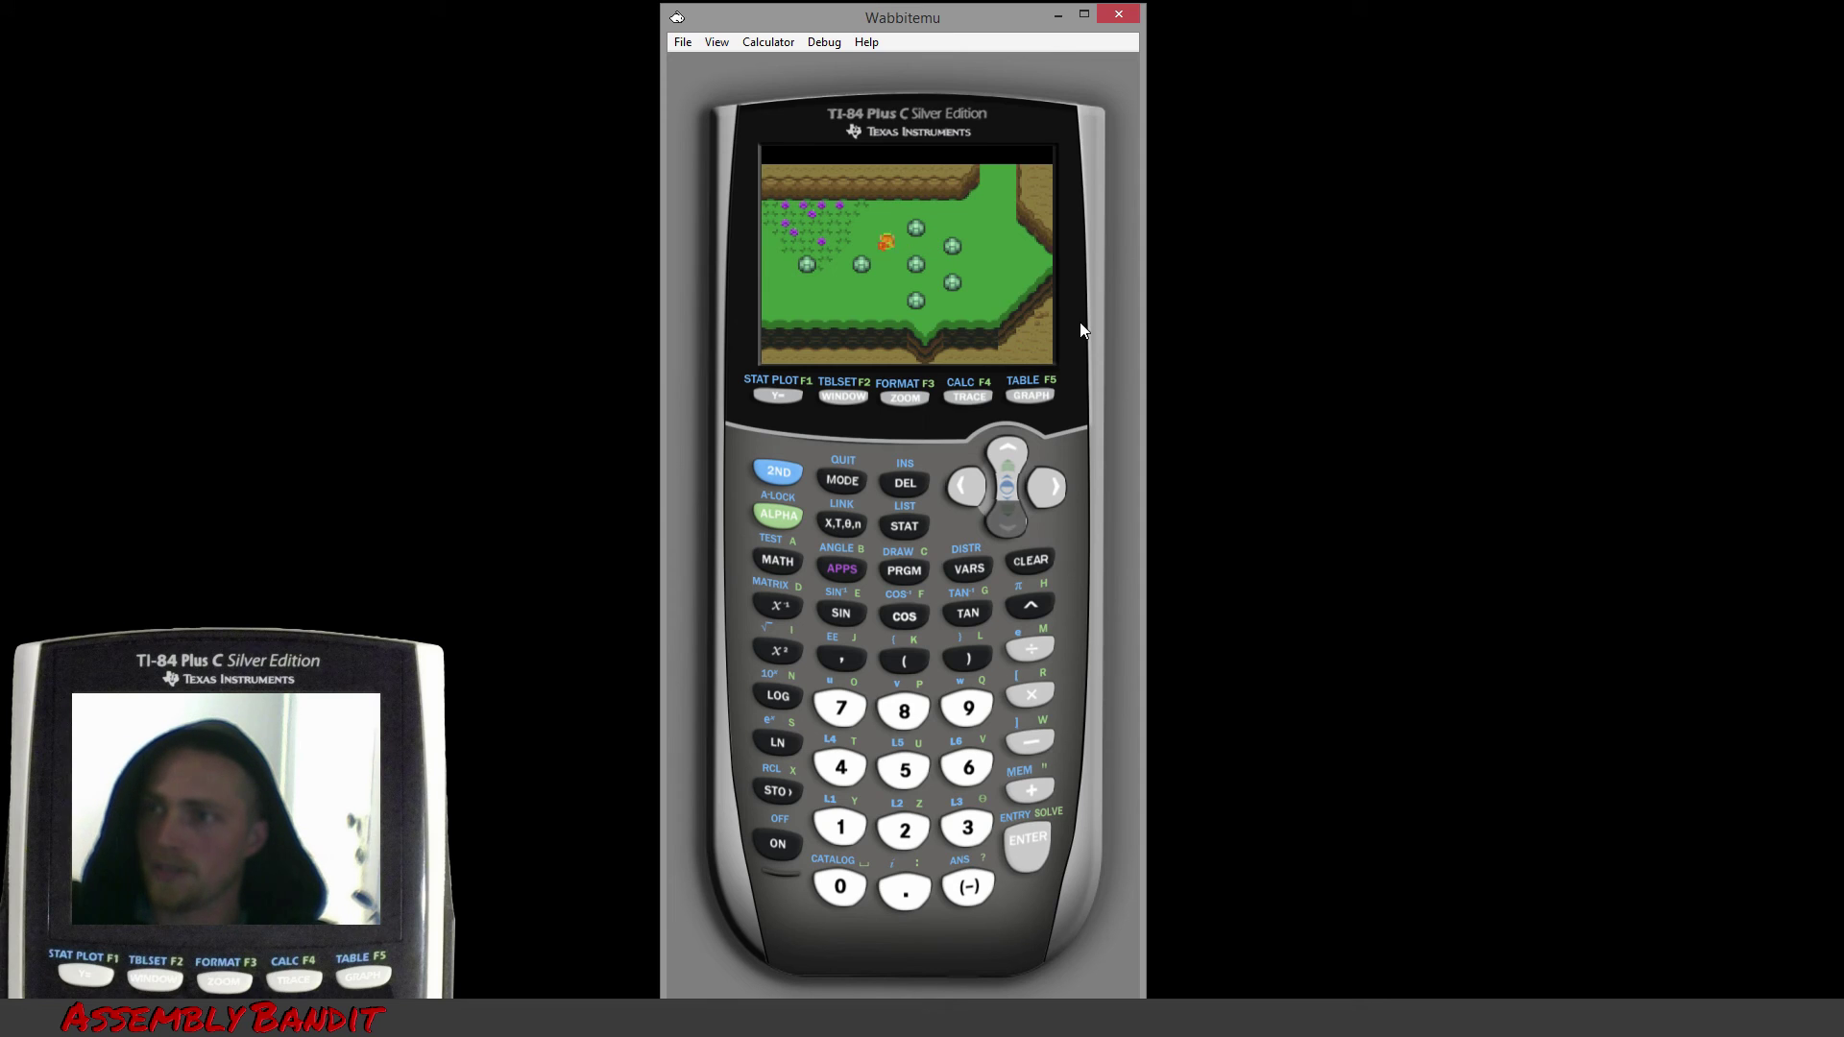
pyautogui.press('Left')
pyautogui.press('Down')
pyautogui.press('Left')
pyautogui.press('Up')
pyautogui.press('Left')
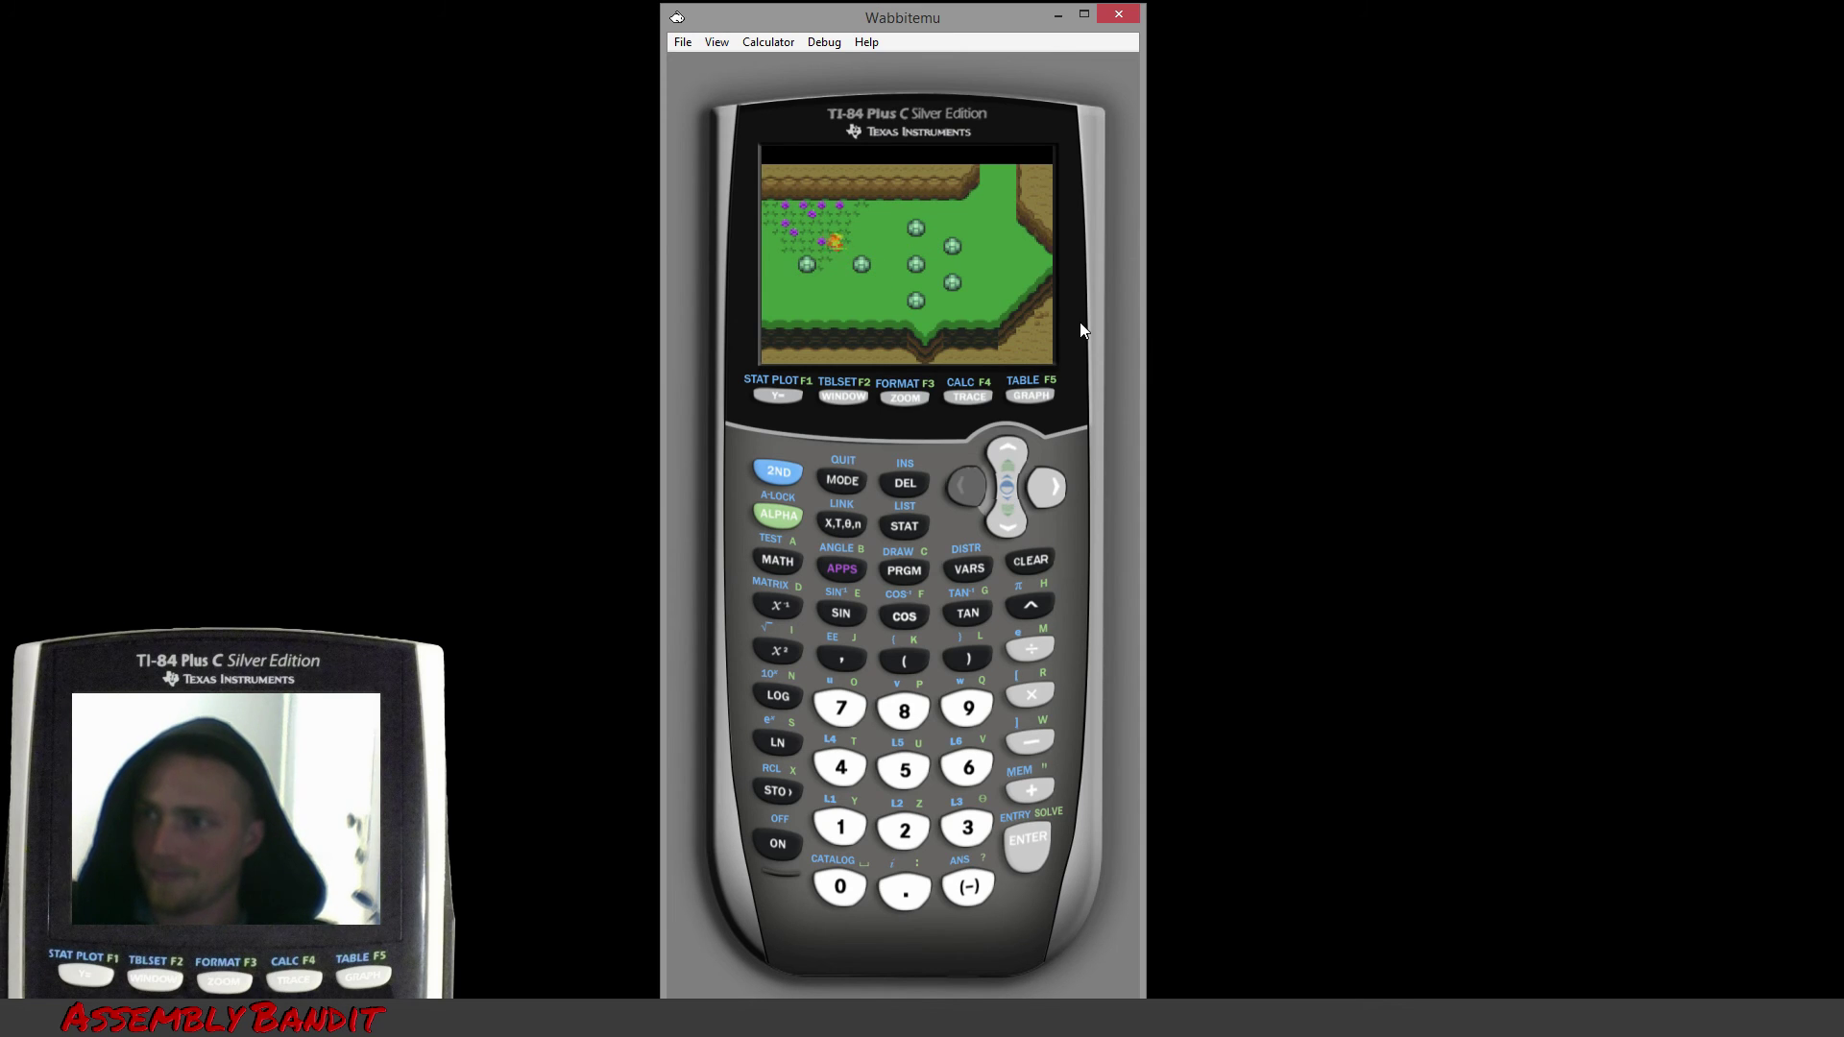
pyautogui.press('Down')
pyautogui.press('Left')
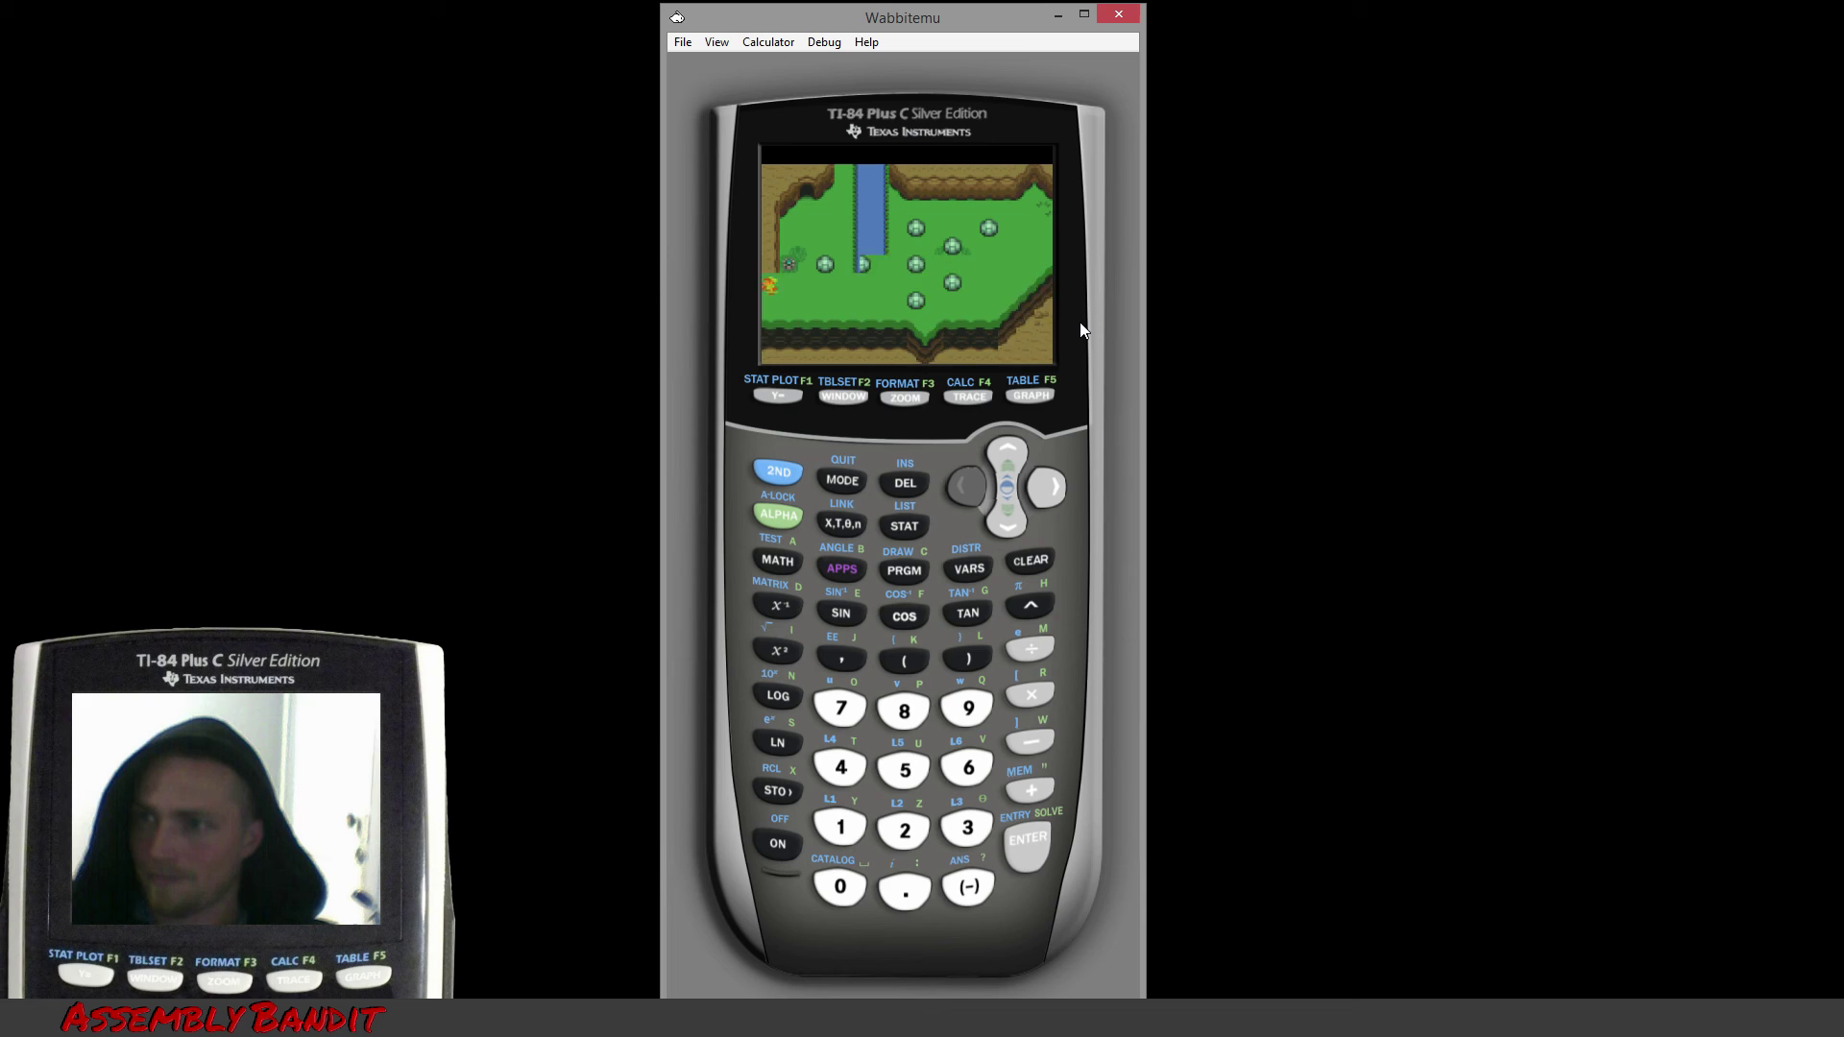
# Move the character left and upward across the river screen
pyautogui.press('Left')
pyautogui.press('Up')
pyautogui.press('Left')
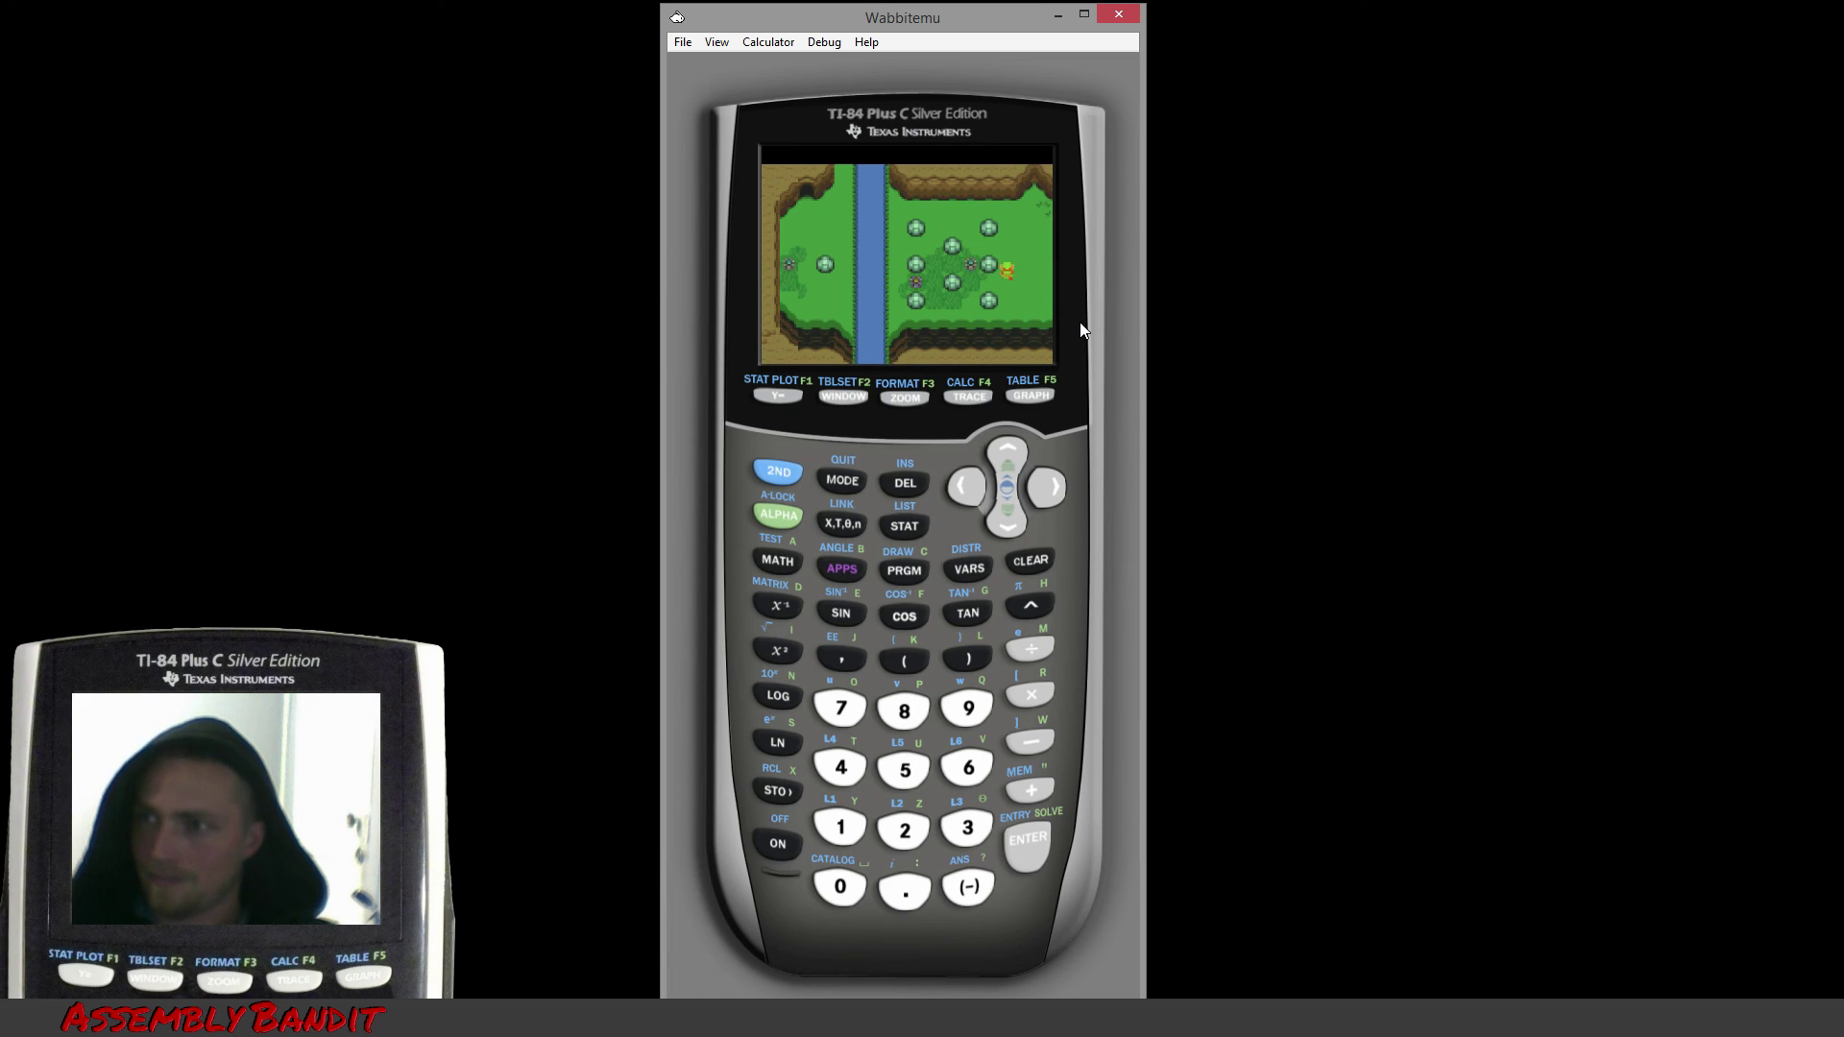
pyautogui.press('Up')
pyautogui.press('Left')
pyautogui.press('Up')
pyautogui.press('Left')
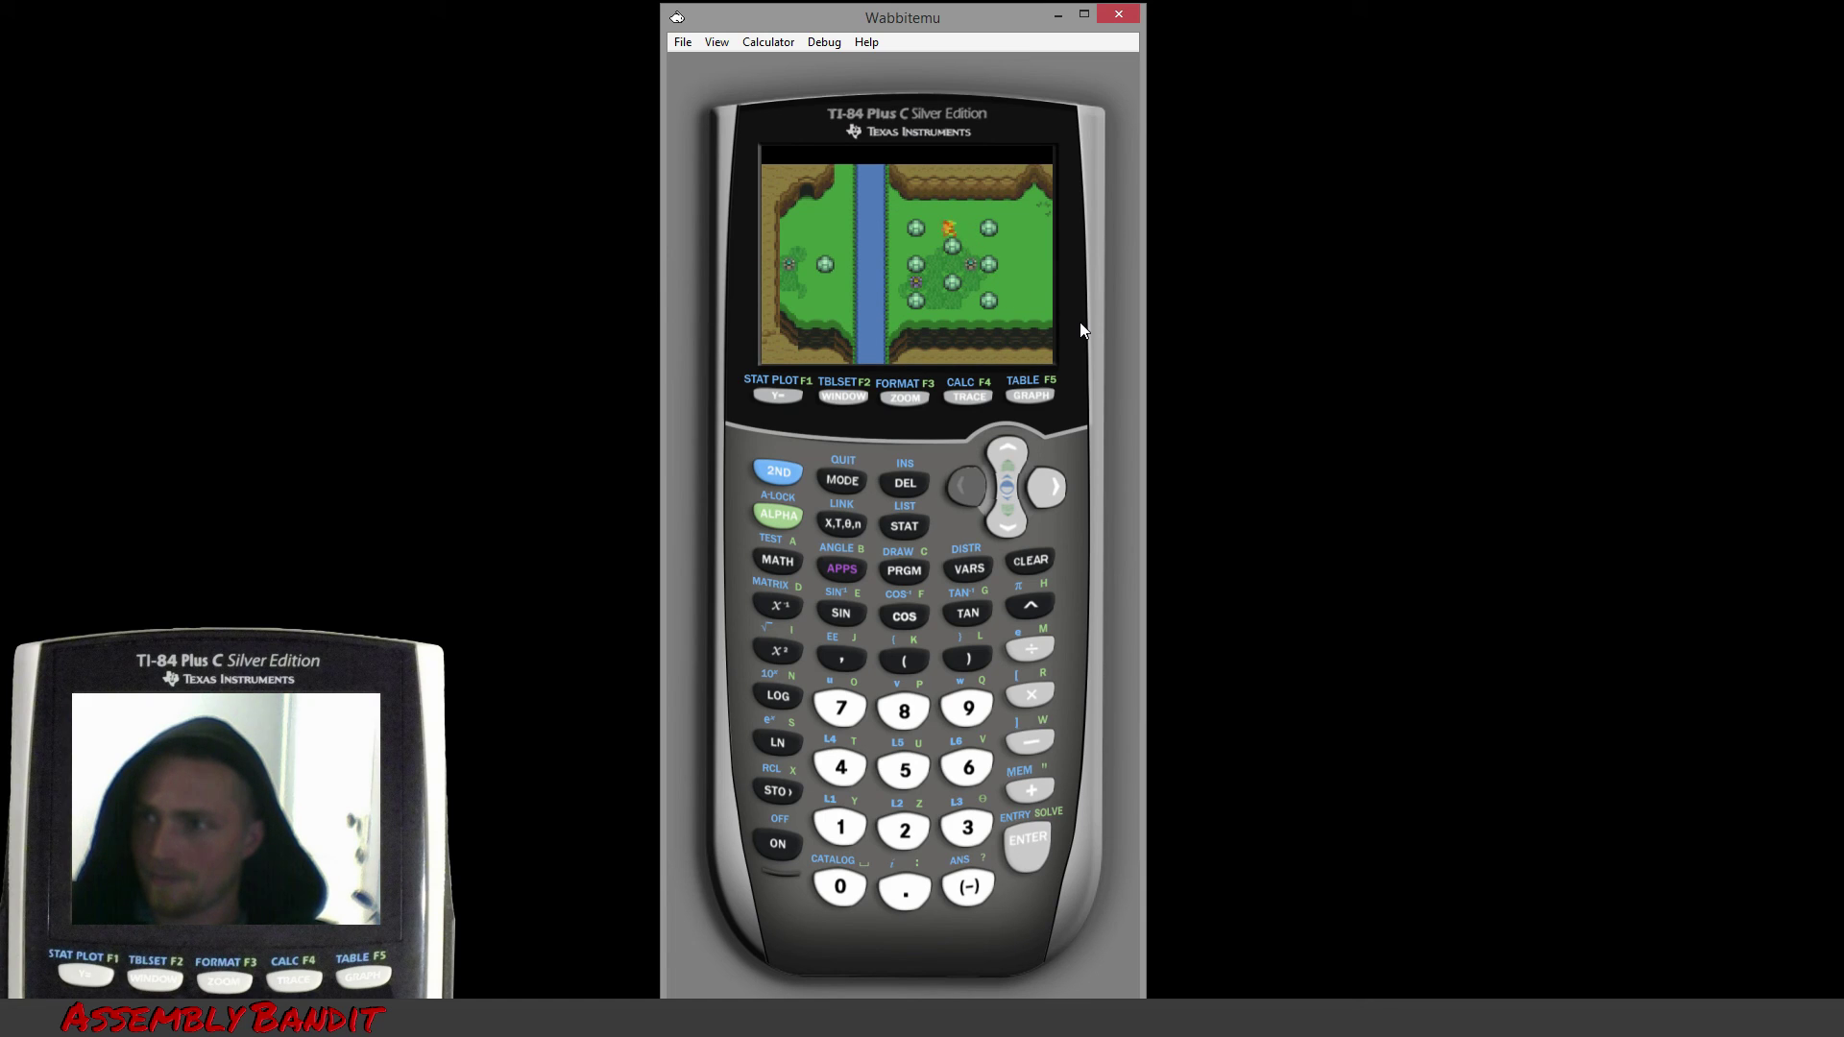
pyautogui.press('Down')
pyautogui.press('Down')
# Walk among the bushes, then head right off the screen's right edge
pyautogui.press('Left')
pyautogui.press('Up')
pyautogui.press('Right')
pyautogui.press('Right')
pyautogui.press('Up')
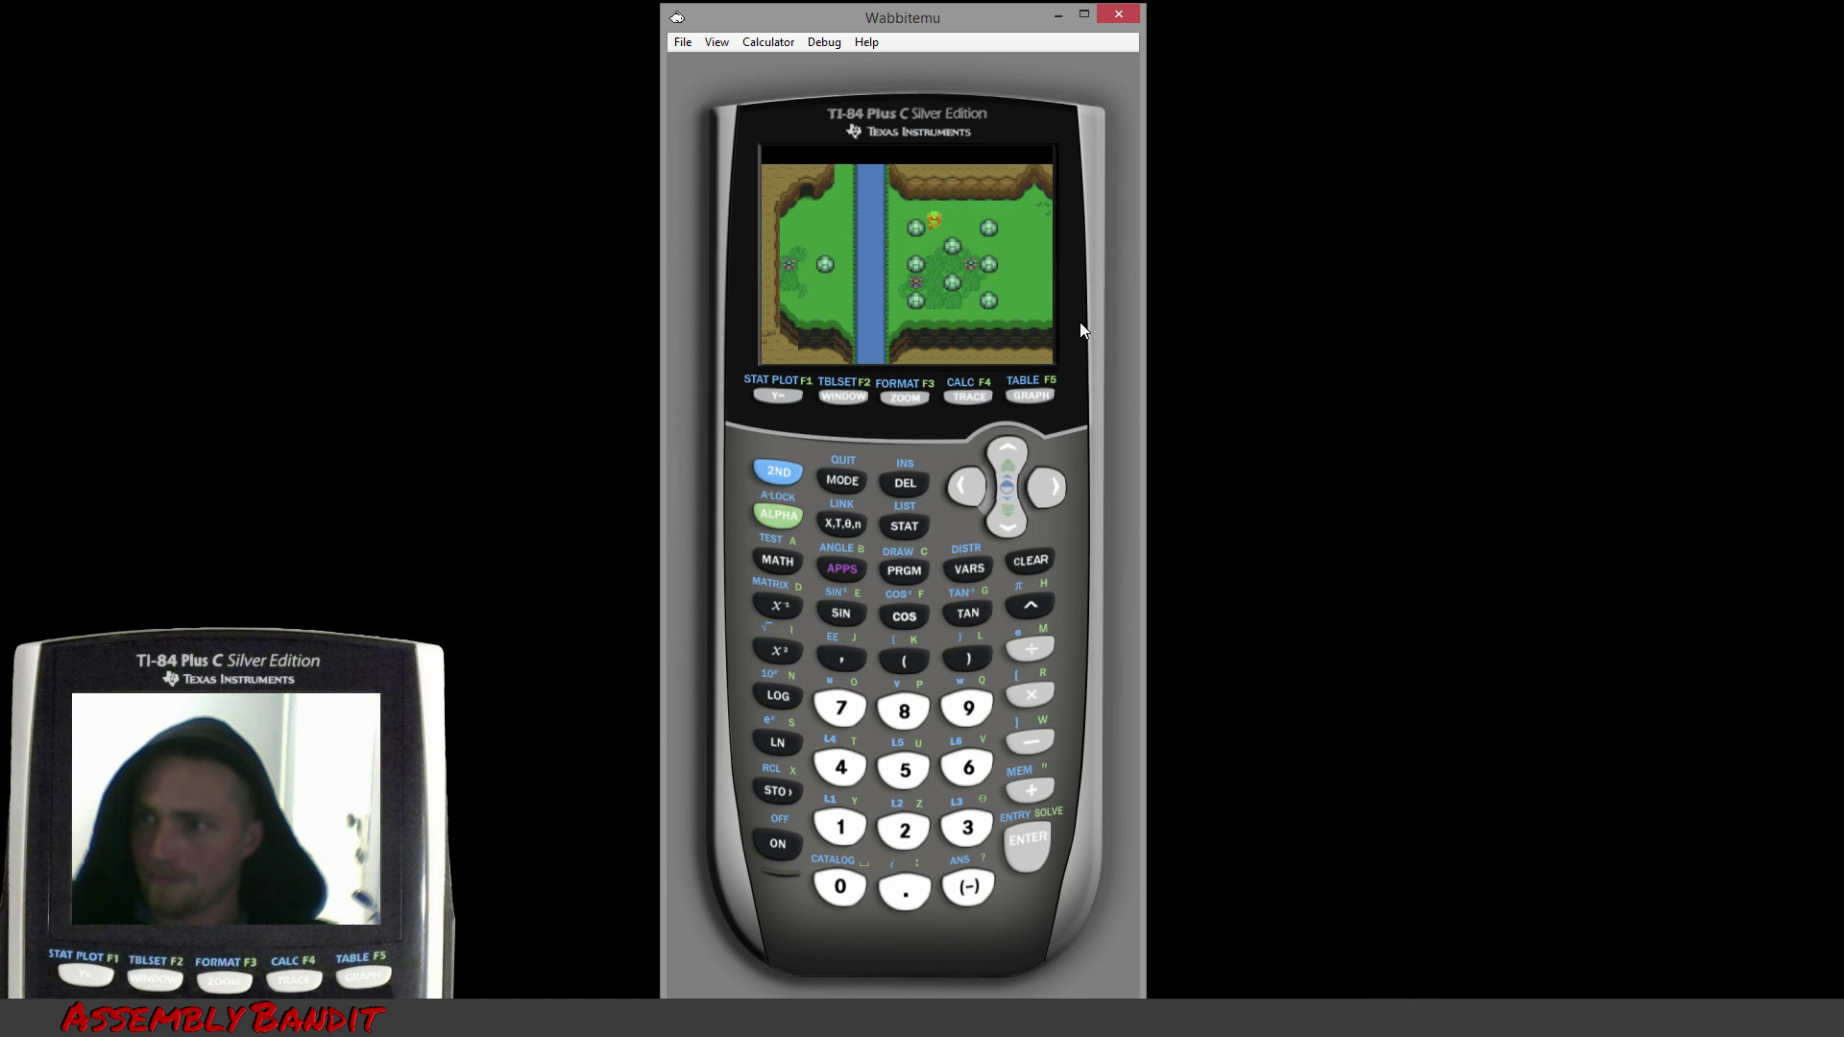
pyautogui.press('Right')
pyautogui.press('Down')
pyautogui.press('Right')
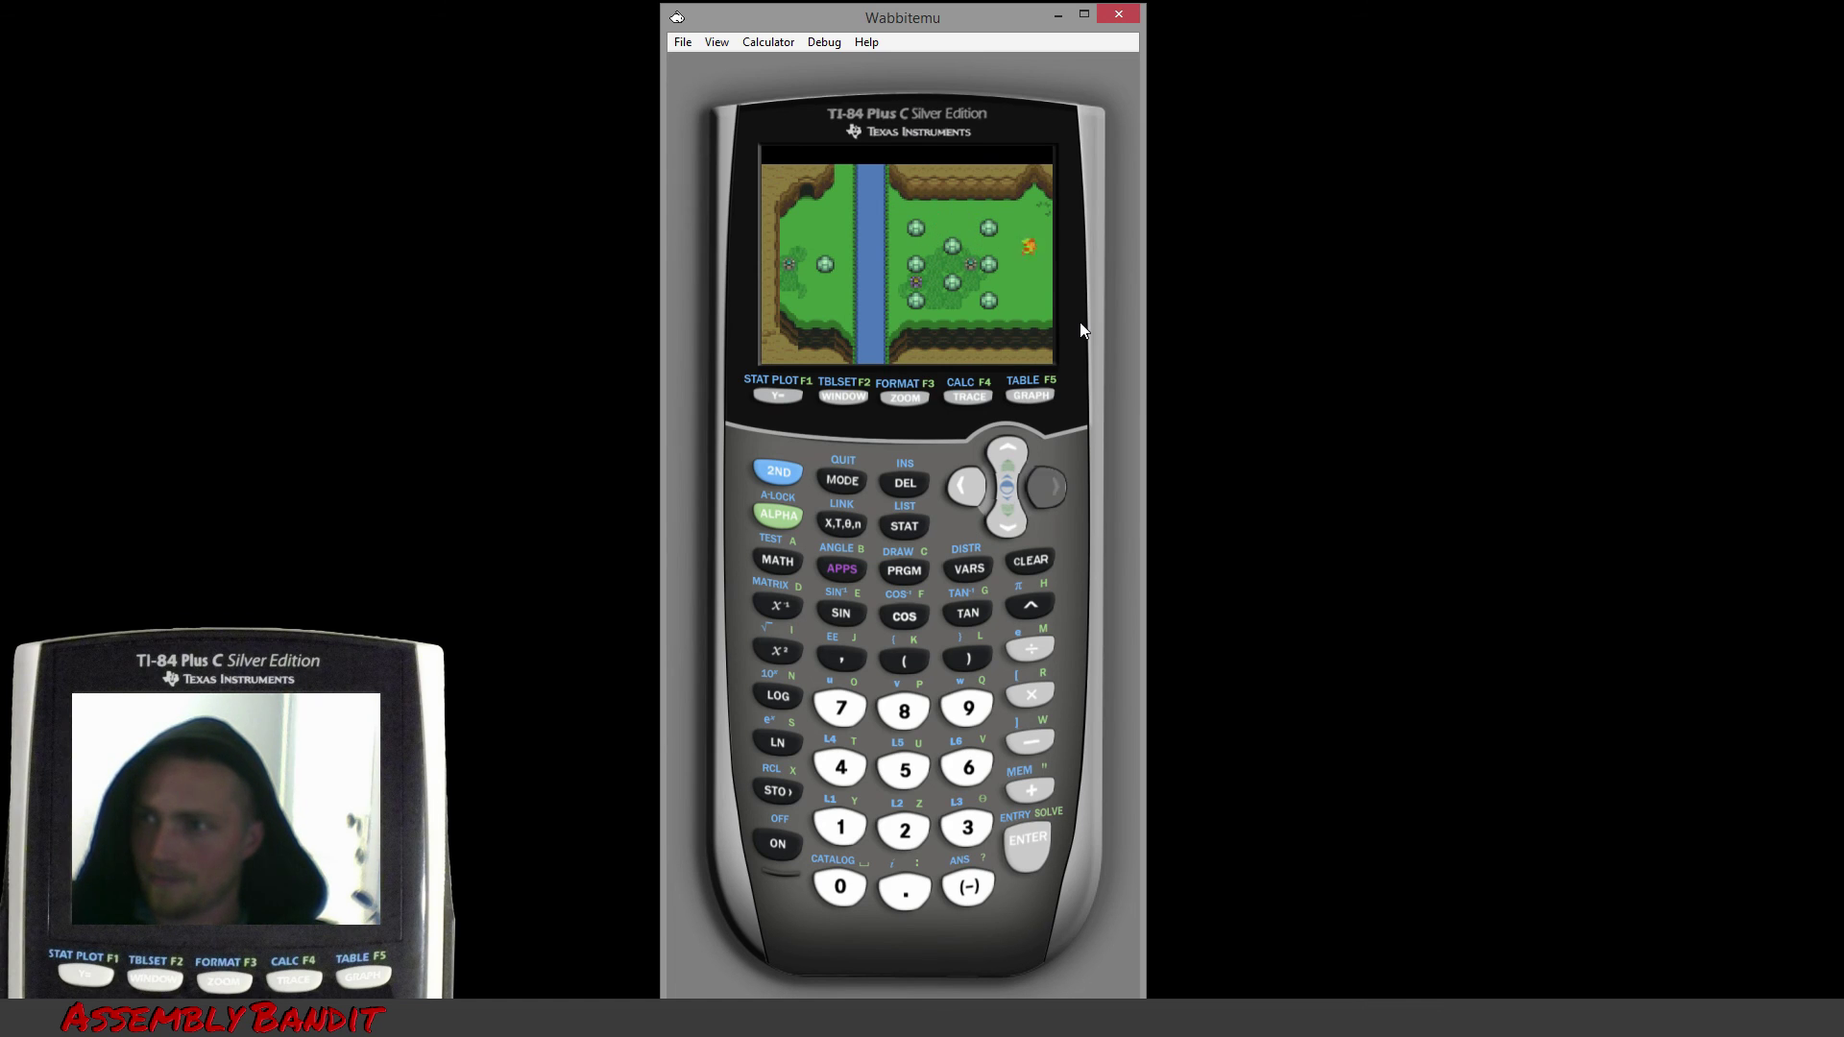
# Cross the next screen rightward, then go up onto a new map screen
pyautogui.press('Right')
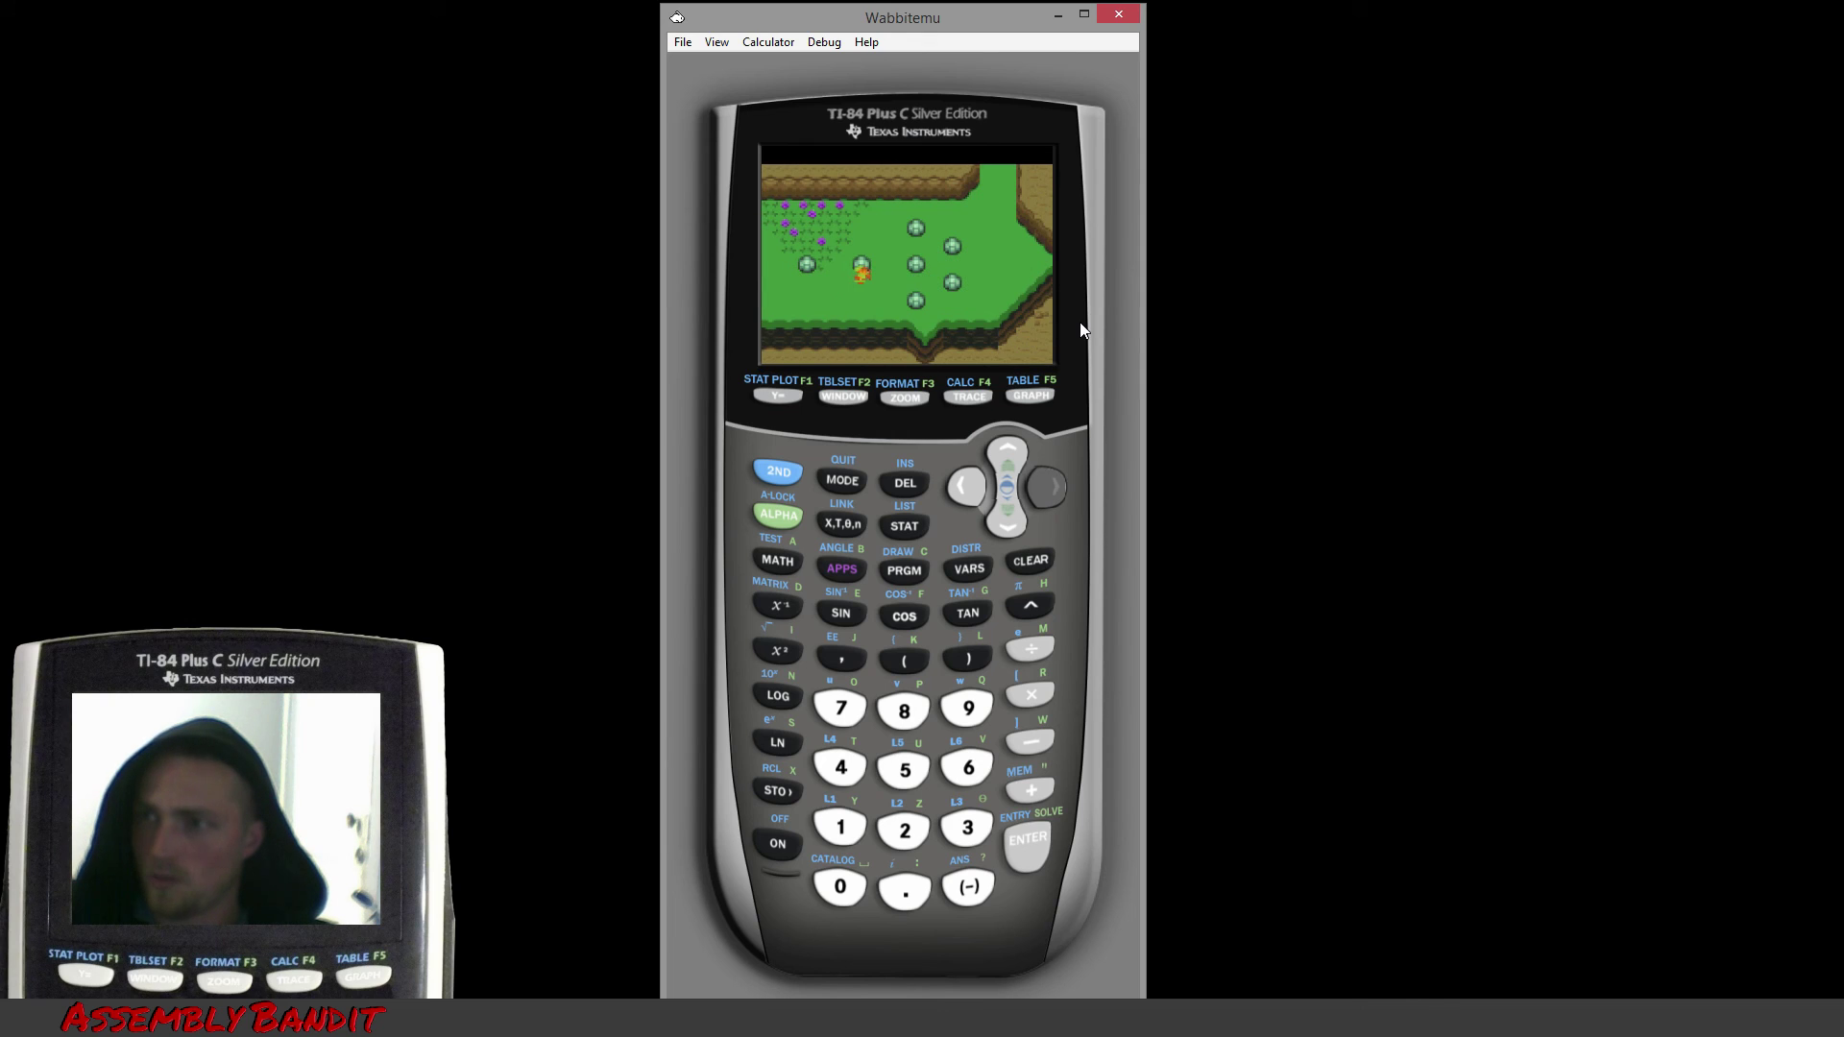
pyautogui.press('Right')
pyautogui.press('Up')
pyautogui.press('Down')
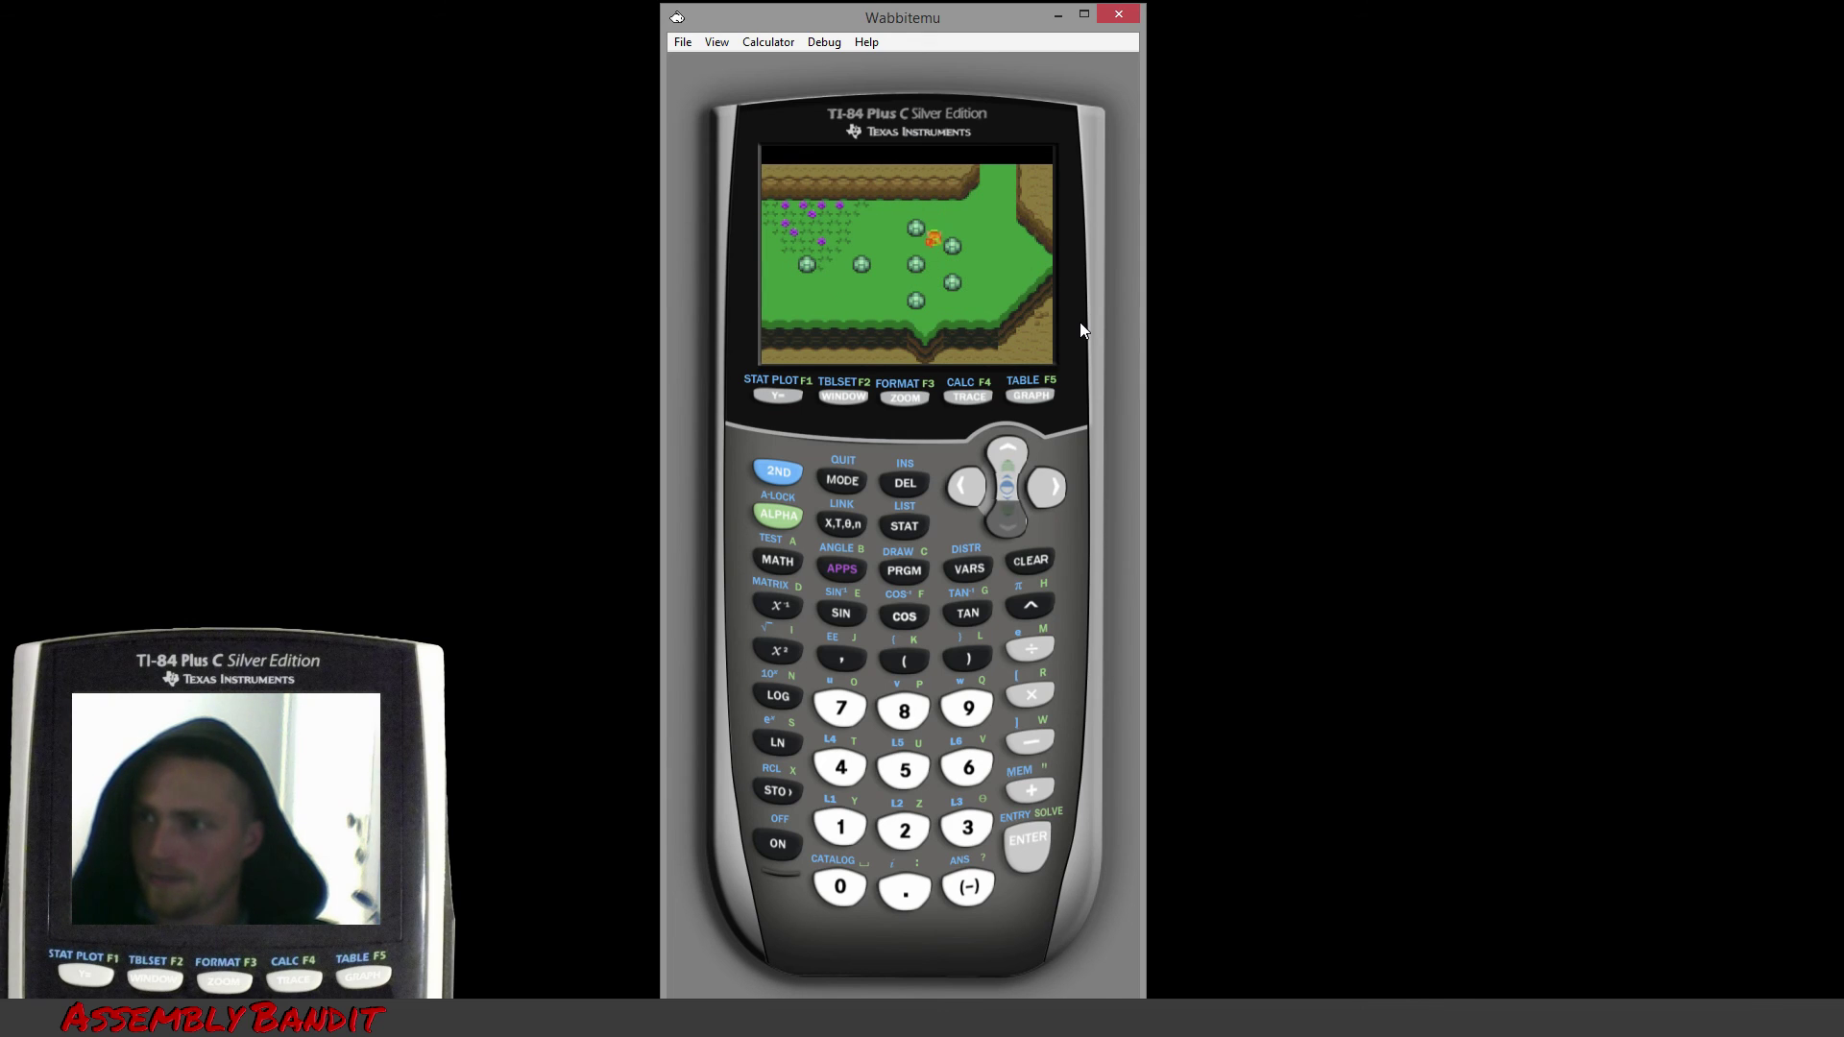
pyautogui.press('Right')
pyautogui.press('Up')
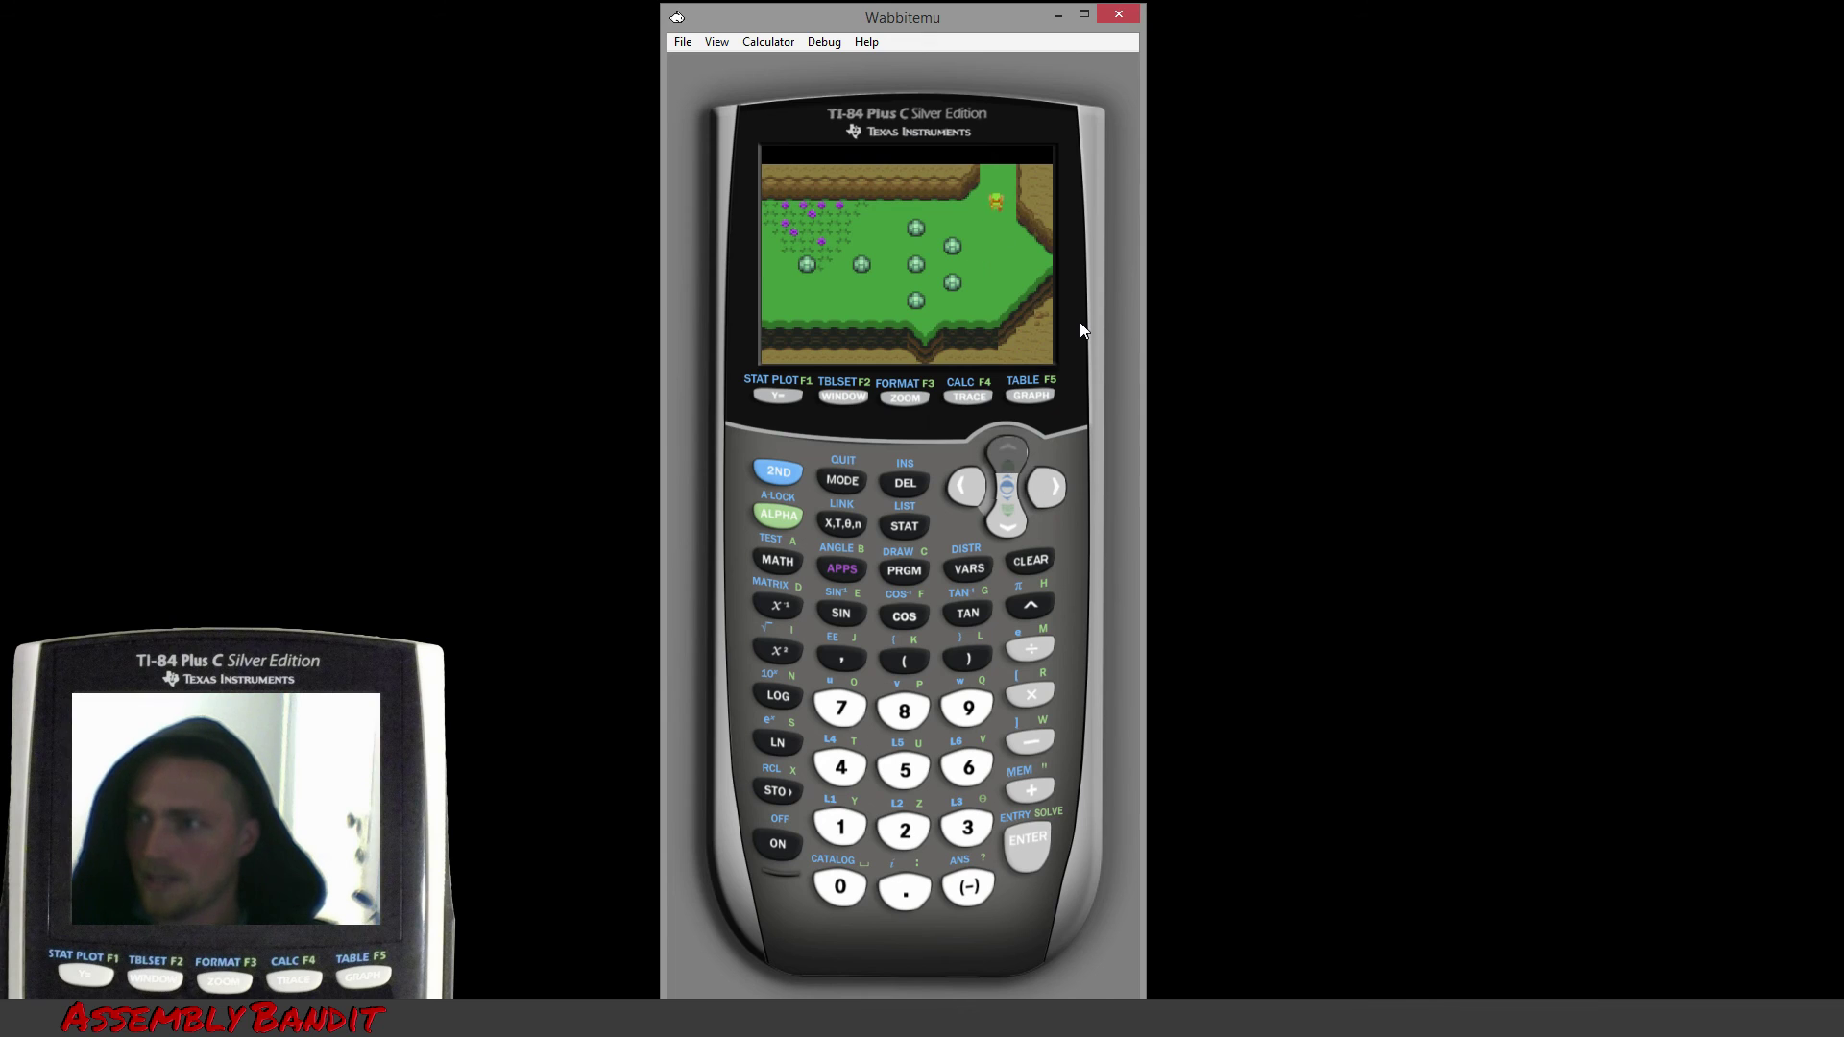
pyautogui.press('Up')
pyautogui.press('Left')
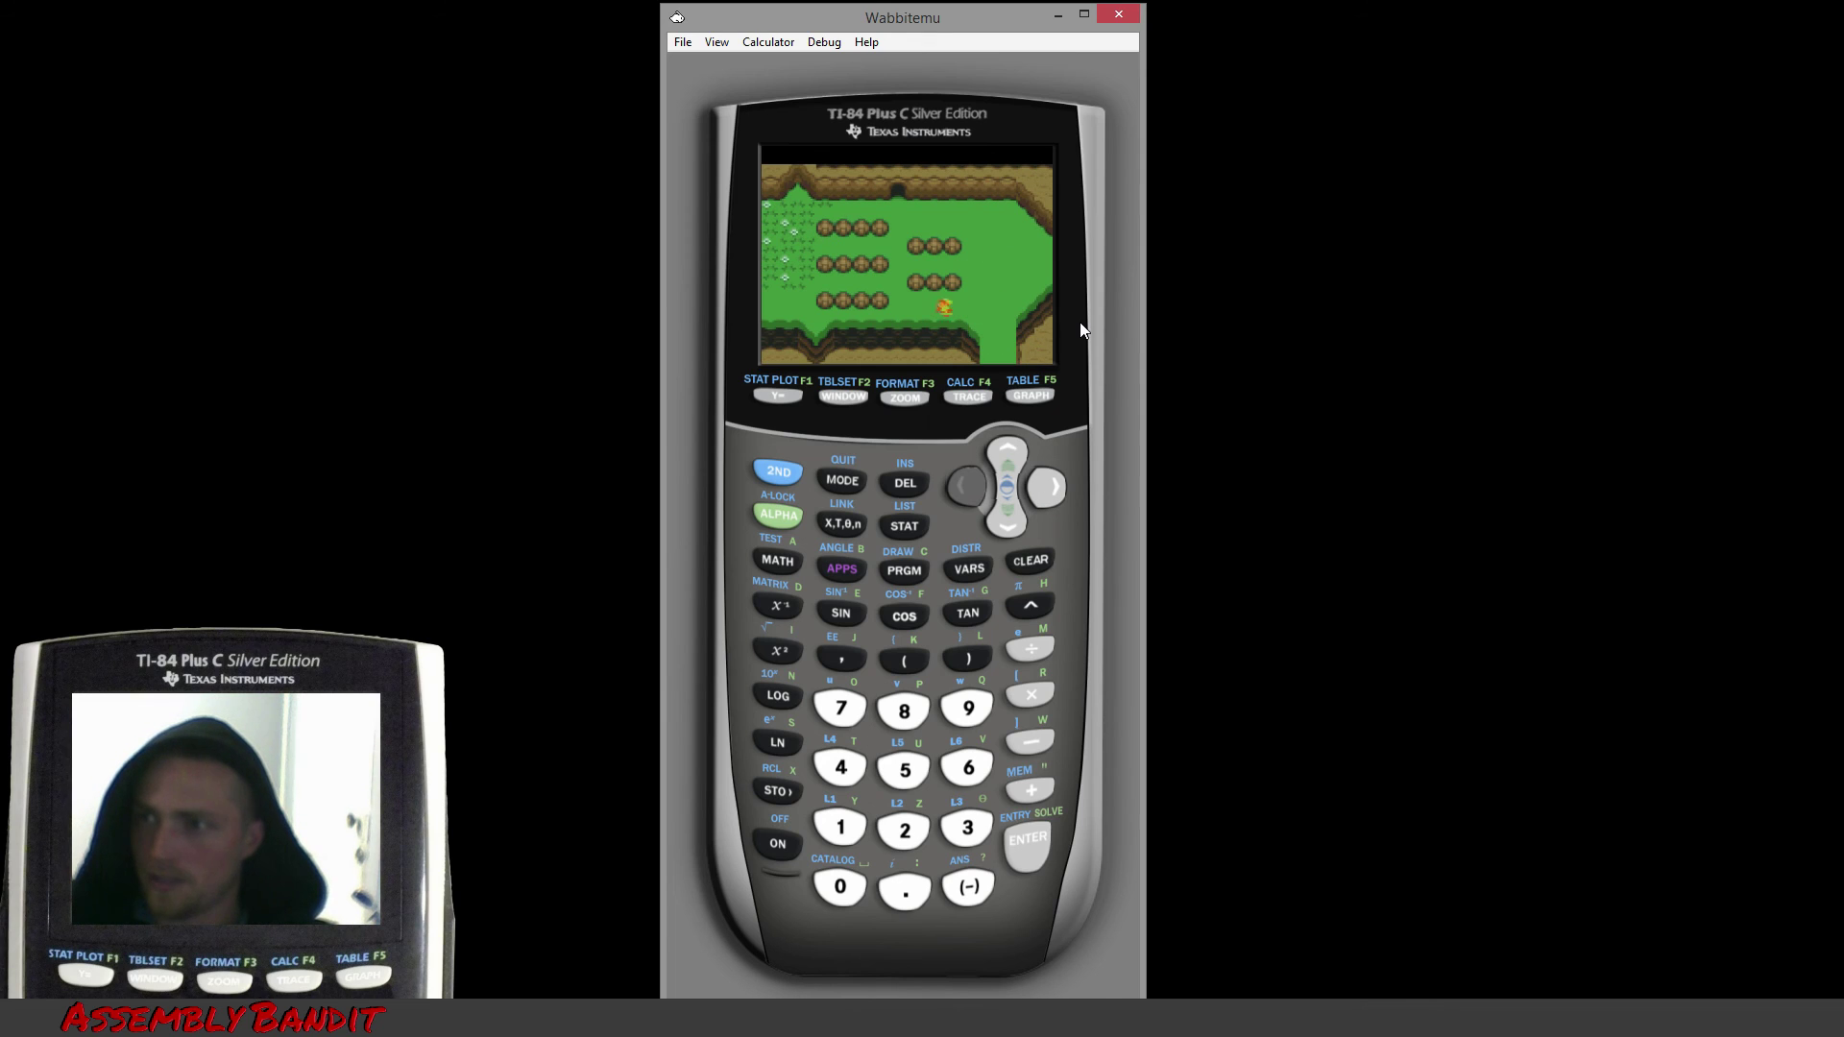